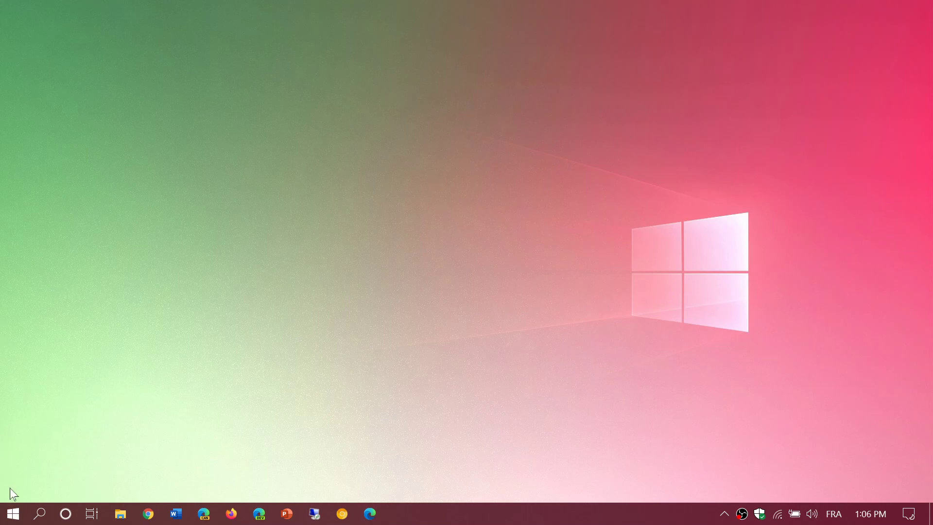
# Browse the Start menu and notification panel, then close them to return to the empty desktop.
pyautogui.click(14, 514)
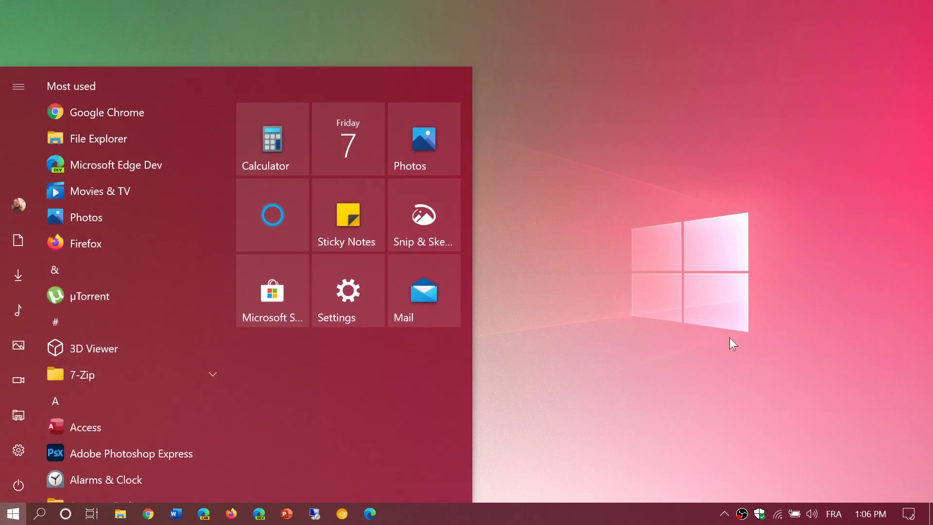
pyautogui.click(909, 514)
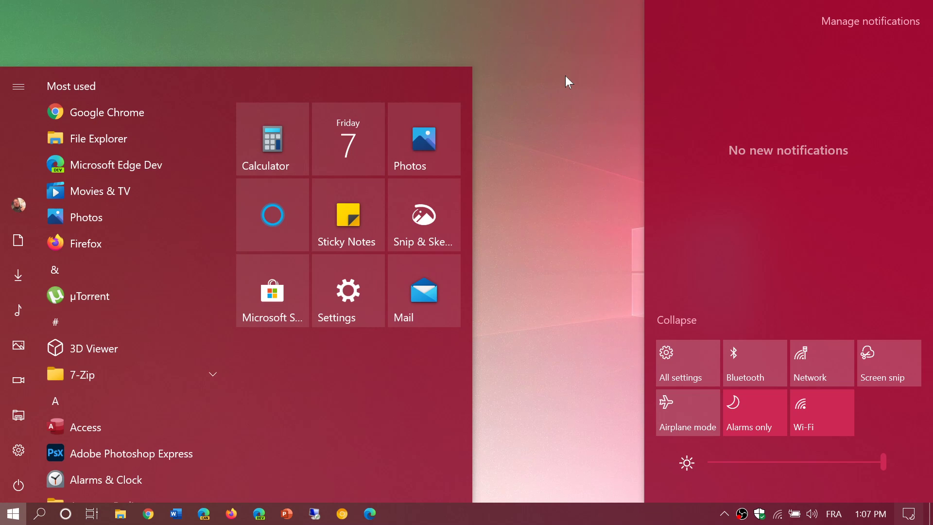
pyautogui.click(568, 81)
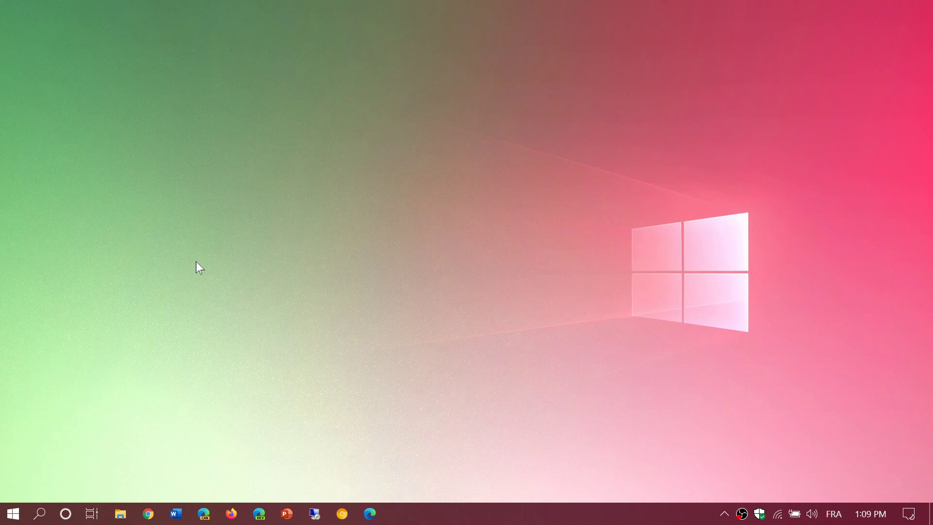
pyautogui.click(13, 513)
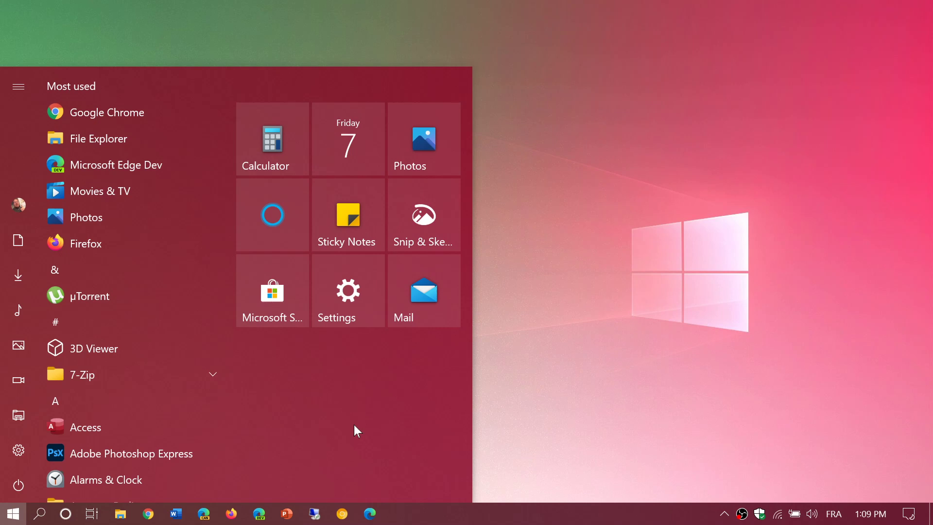
pyautogui.click(739, 116)
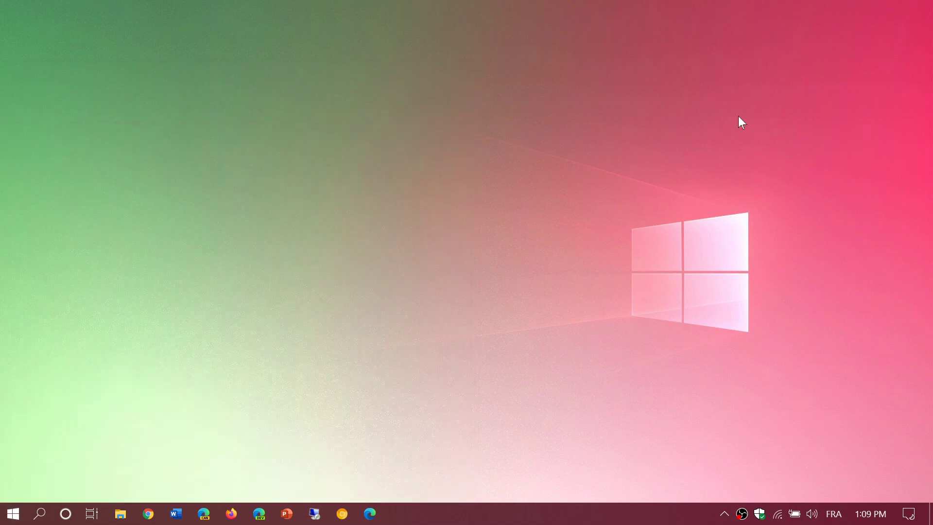